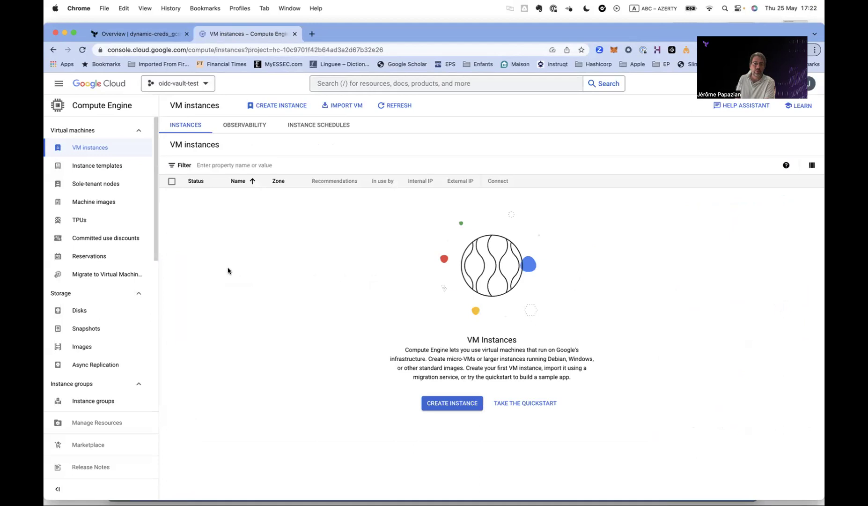
- Switch to Terraform Cloud and examine the dynamic-creds_gcp workspace's variables and its attached variable set for dynamic credentials
{"action": "left_click", "coordinate": [143, 35]}
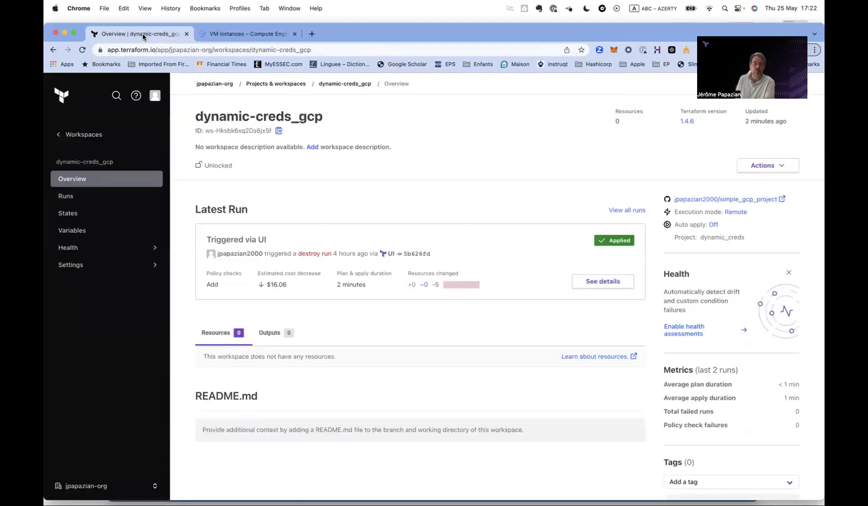
{"action": "left_click", "coordinate": [79, 231]}
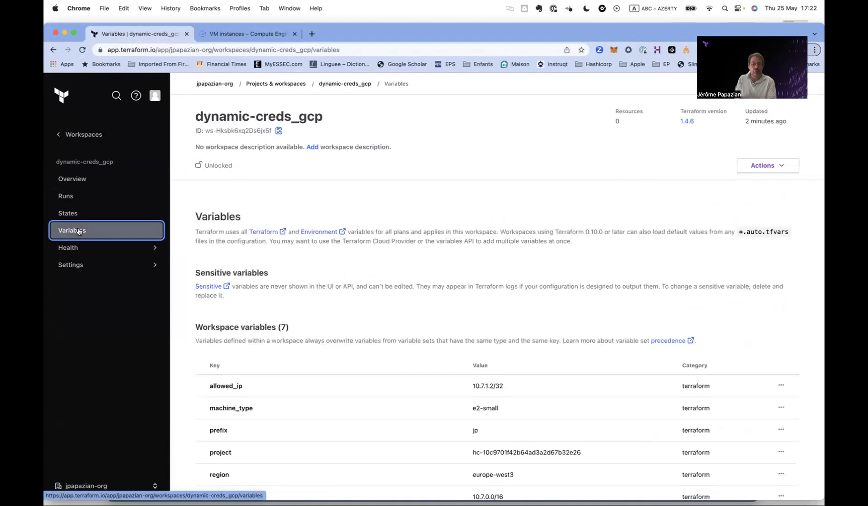
{"action": "scroll", "coordinate": [220, 240], "scroll_direction": "down", "scroll_amount": 4}
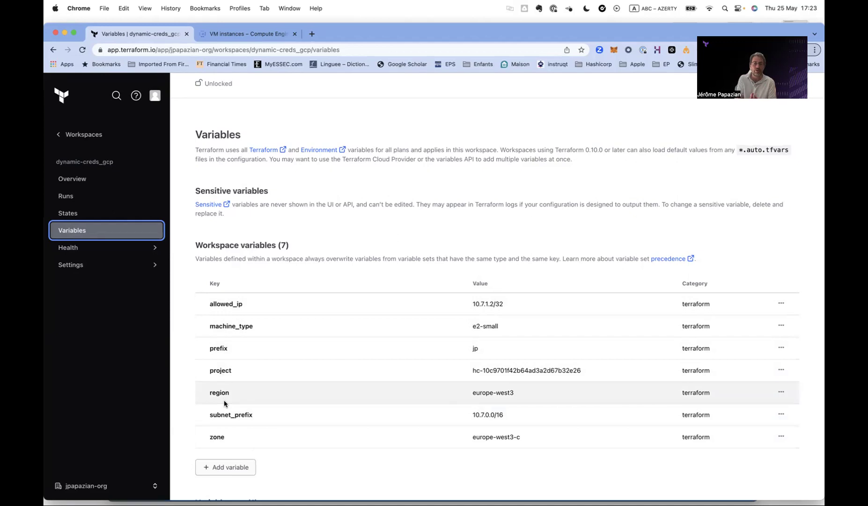
{"action": "scroll", "coordinate": [224, 402], "scroll_direction": "down", "scroll_amount": 3}
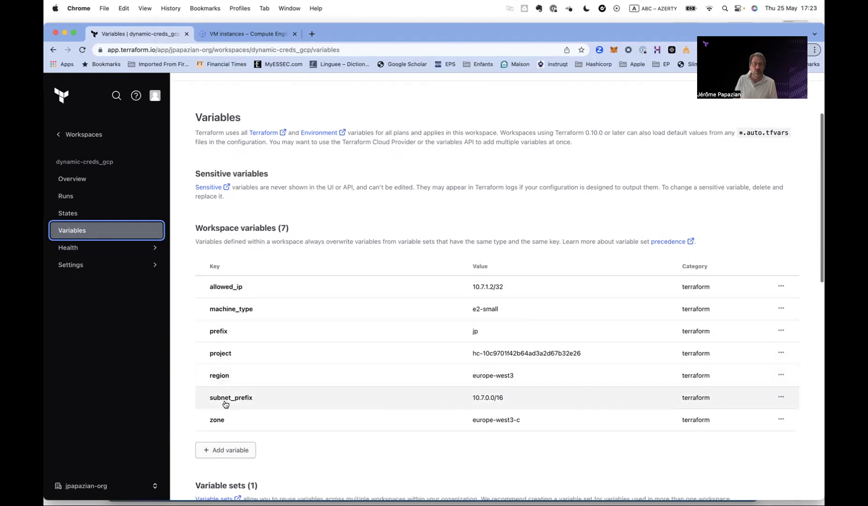
{"action": "scroll", "coordinate": [226, 403], "scroll_direction": "down", "scroll_amount": 2}
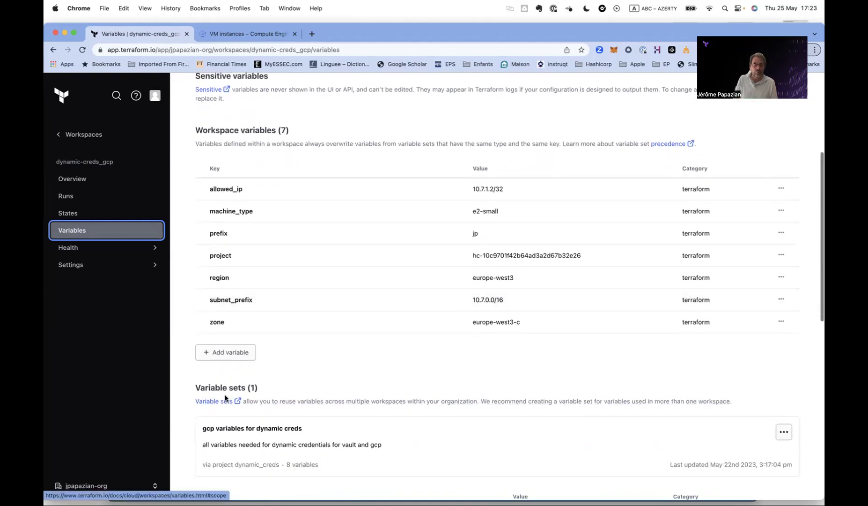
{"action": "scroll", "coordinate": [269, 388], "scroll_direction": "down", "scroll_amount": 1}
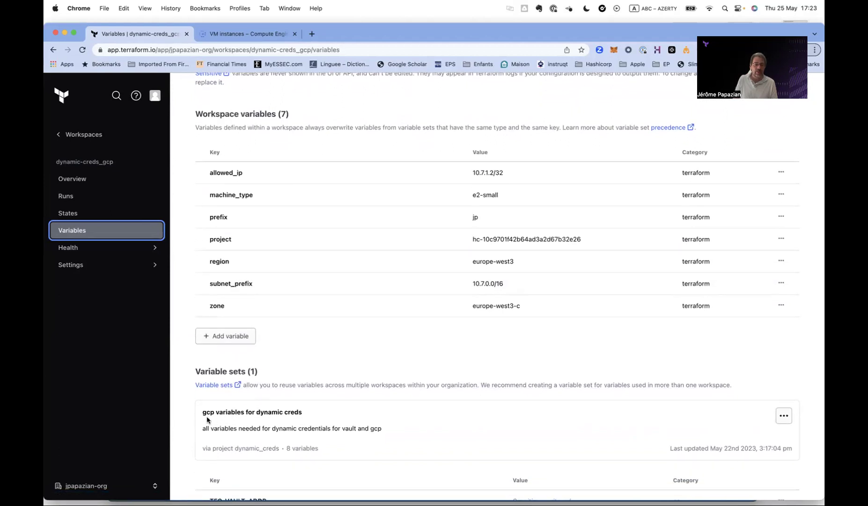
{"action": "scroll", "coordinate": [271, 420], "scroll_direction": "down", "scroll_amount": 8}
{"action": "scroll", "coordinate": [272, 421], "scroll_direction": "down", "scroll_amount": 4}
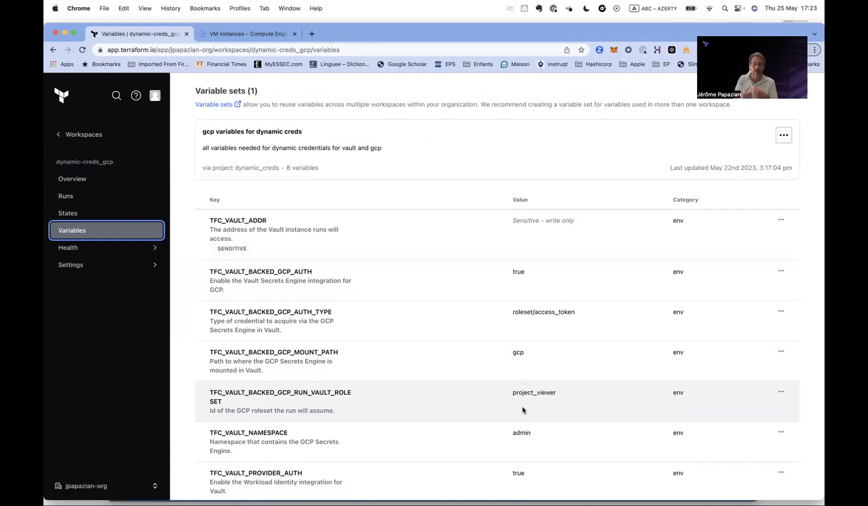
{"action": "scroll", "coordinate": [437, 354], "scroll_direction": "up", "scroll_amount": 5}
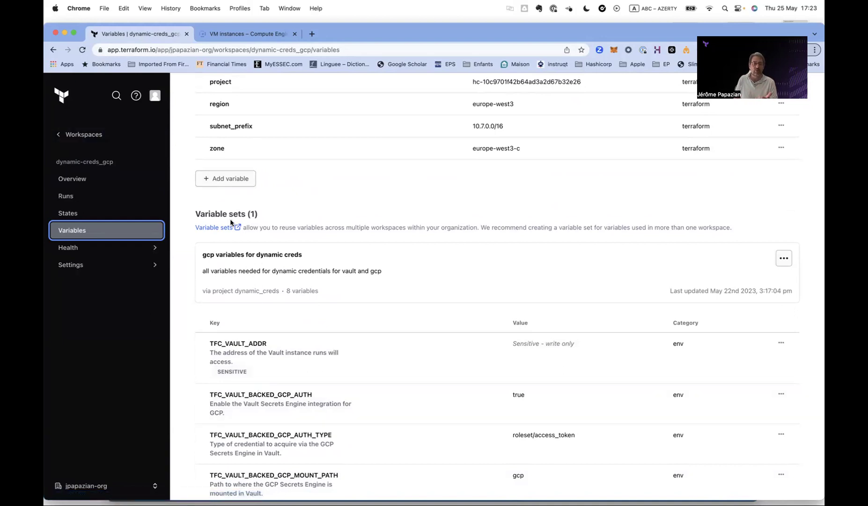
- Open the "gcp variables for dynamic creds" variable set from the organization's settings
{"action": "left_click", "coordinate": [85, 136]}
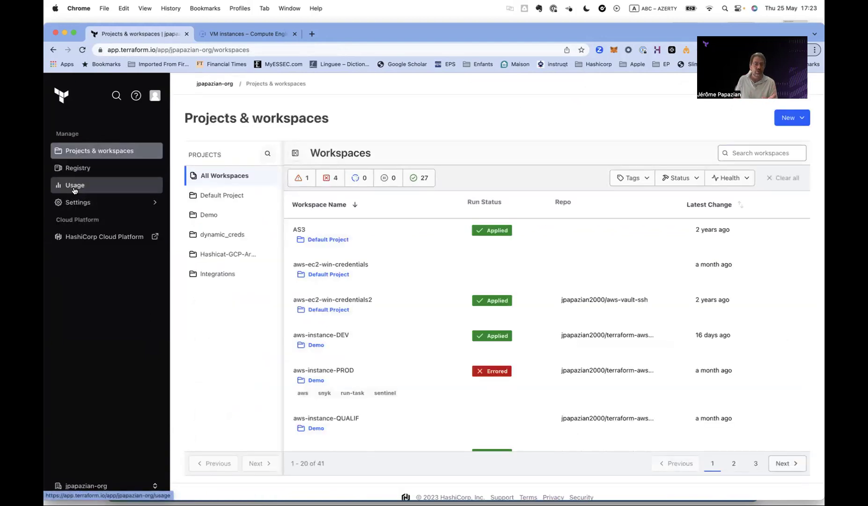
{"action": "left_click", "coordinate": [74, 202]}
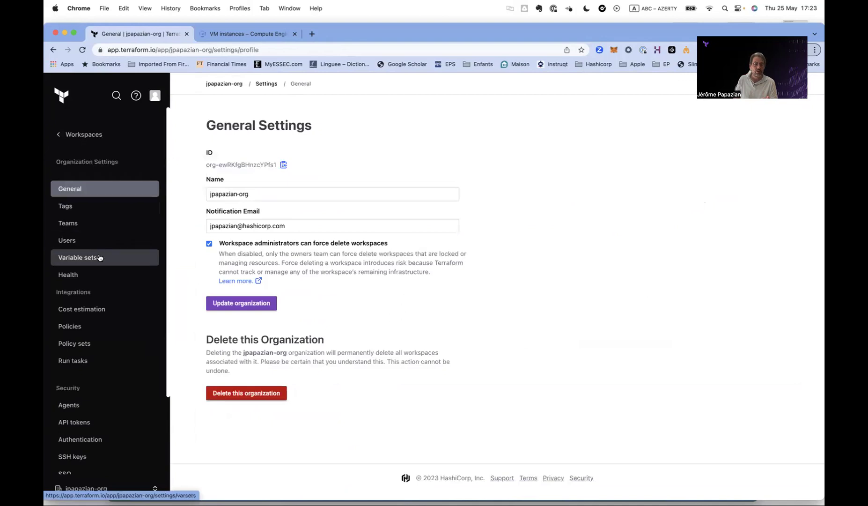
{"action": "scroll", "coordinate": [98, 269], "scroll_direction": "down", "scroll_amount": 1}
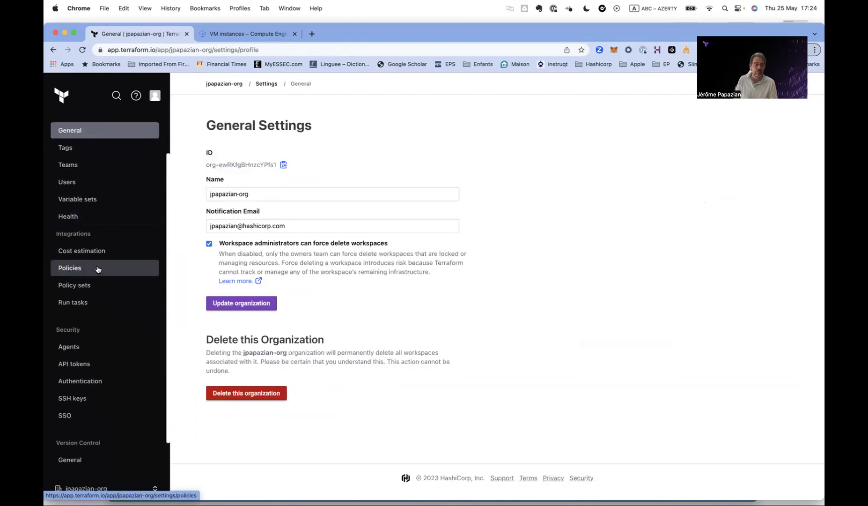
{"action": "left_click", "coordinate": [105, 202]}
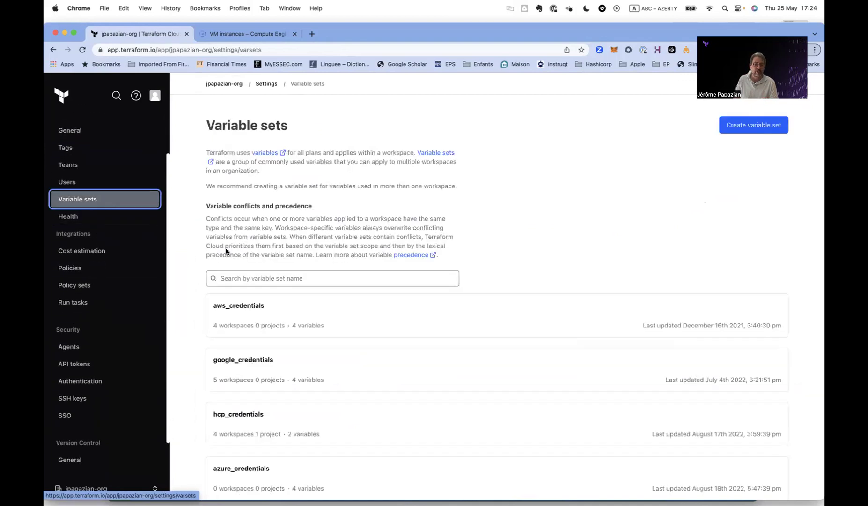
{"action": "scroll", "coordinate": [219, 314], "scroll_direction": "down", "scroll_amount": 5}
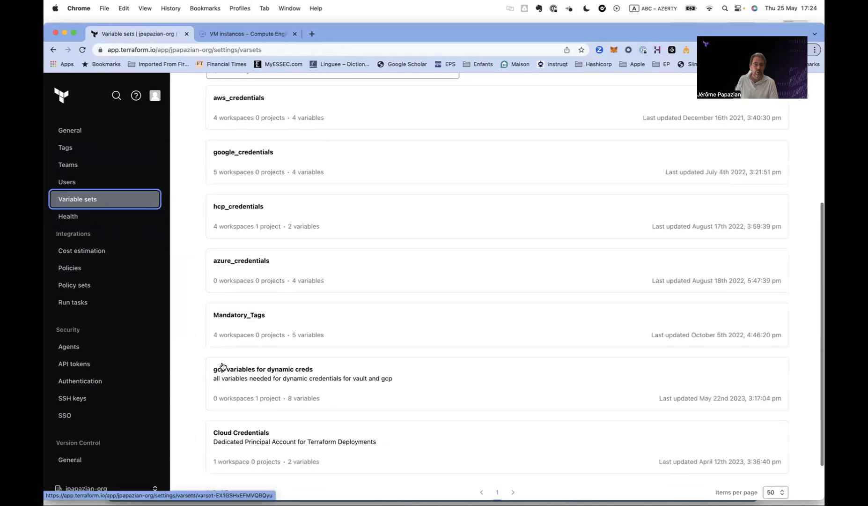
{"action": "left_click", "coordinate": [266, 375]}
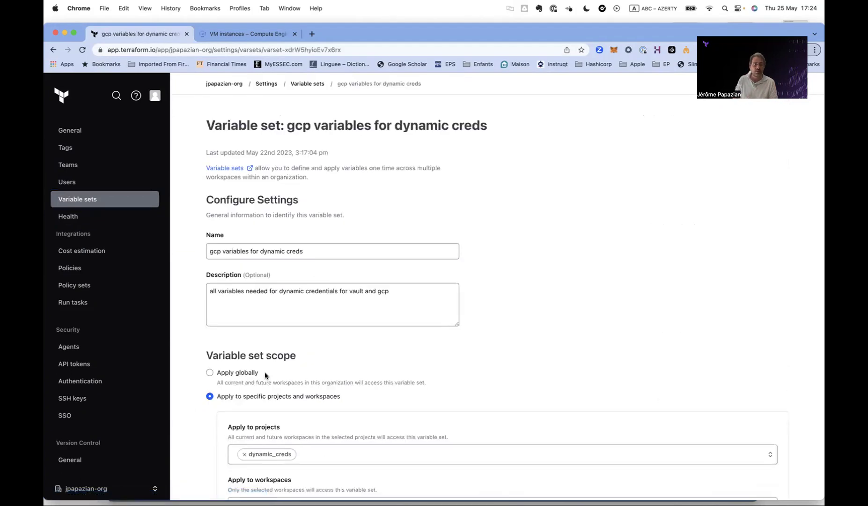
- Examine the variable set's scope, including its assigned project and the workspaces it can be applied to
{"action": "scroll", "coordinate": [265, 375], "scroll_direction": "down", "scroll_amount": 3}
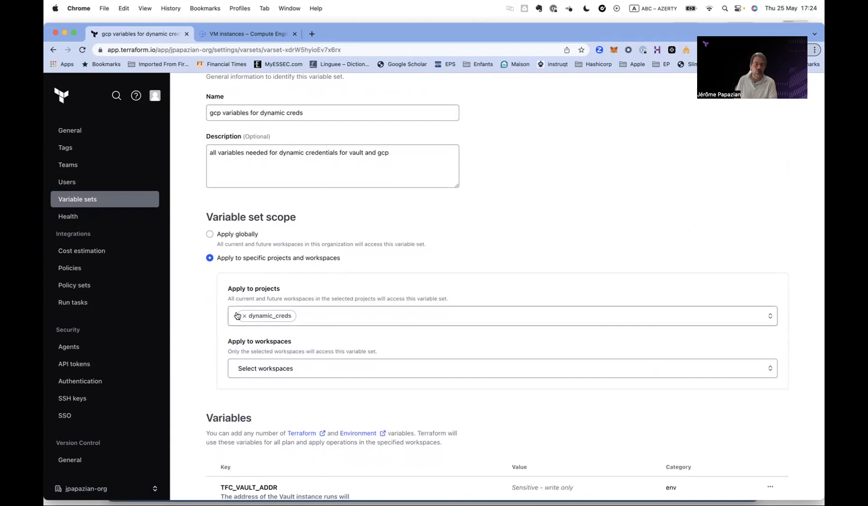
{"action": "left_click", "coordinate": [301, 368]}
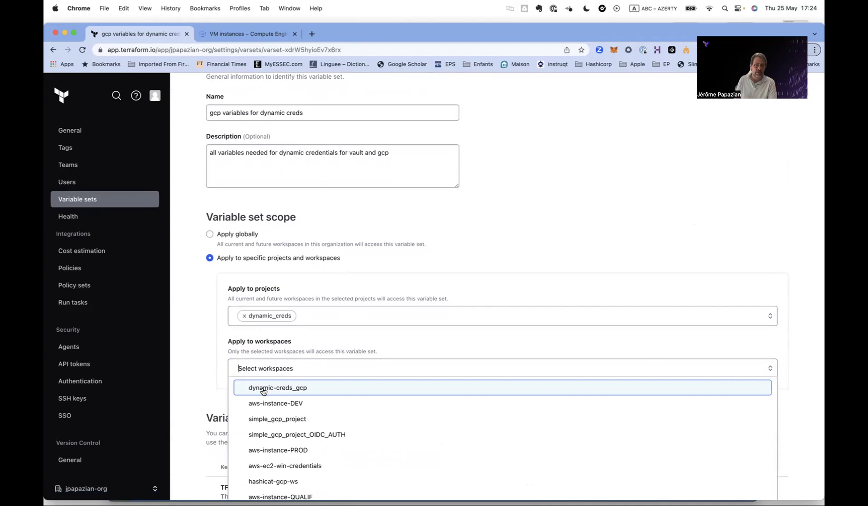
{"action": "left_click", "coordinate": [423, 265]}
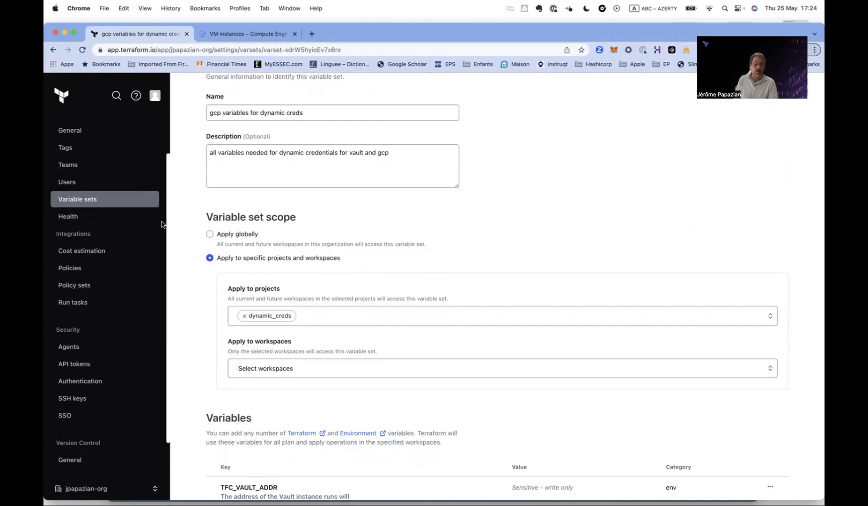
{"action": "scroll", "coordinate": [185, 201], "scroll_direction": "up", "scroll_amount": 1}
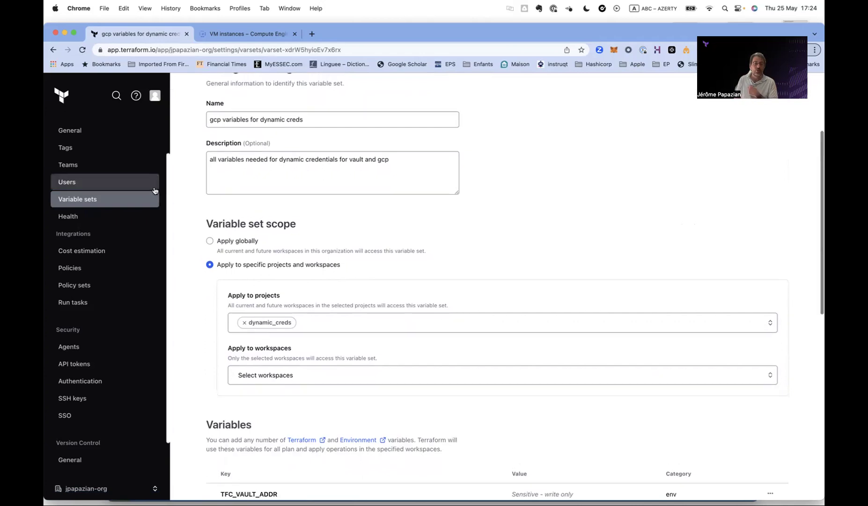
{"action": "scroll", "coordinate": [93, 164], "scroll_direction": "up", "scroll_amount": 3}
- Return to the dynamic-creds_gcp workspace through the dynamic_creds project and review its inherited Vault and GCP variables
{"action": "left_click", "coordinate": [87, 135]}
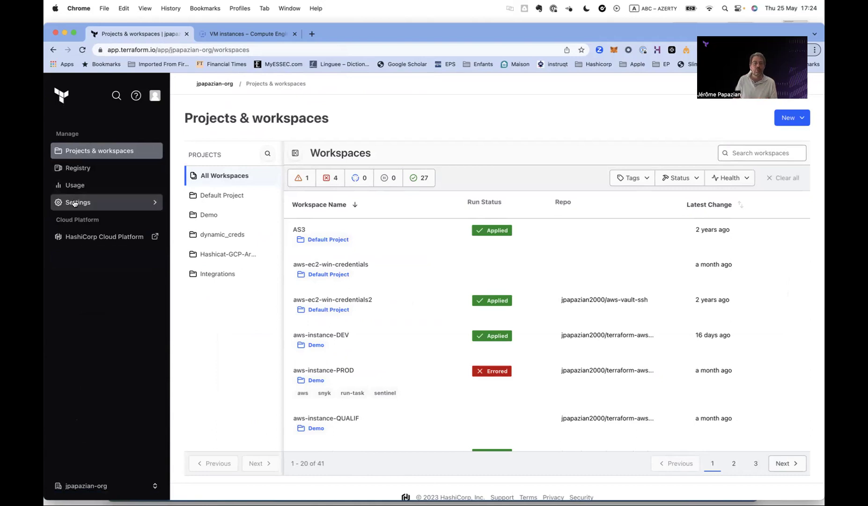
{"action": "left_click", "coordinate": [211, 234]}
{"action": "left_click", "coordinate": [338, 231]}
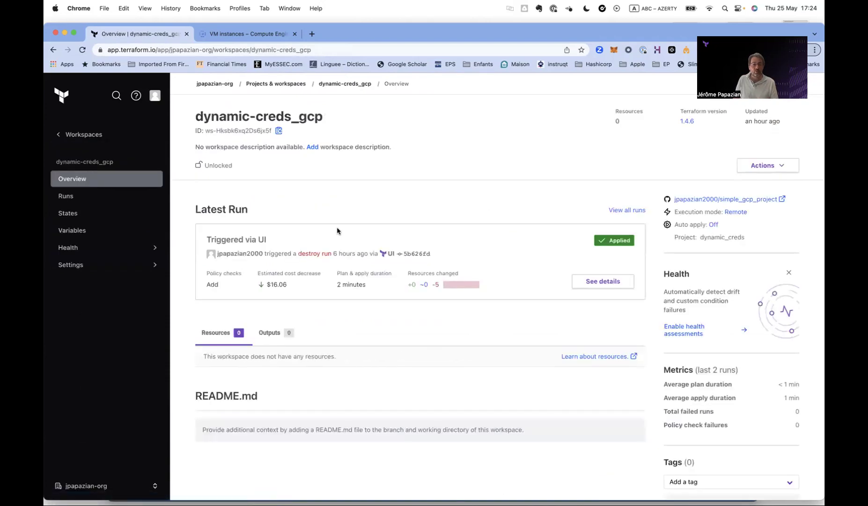
{"action": "left_click", "coordinate": [134, 232]}
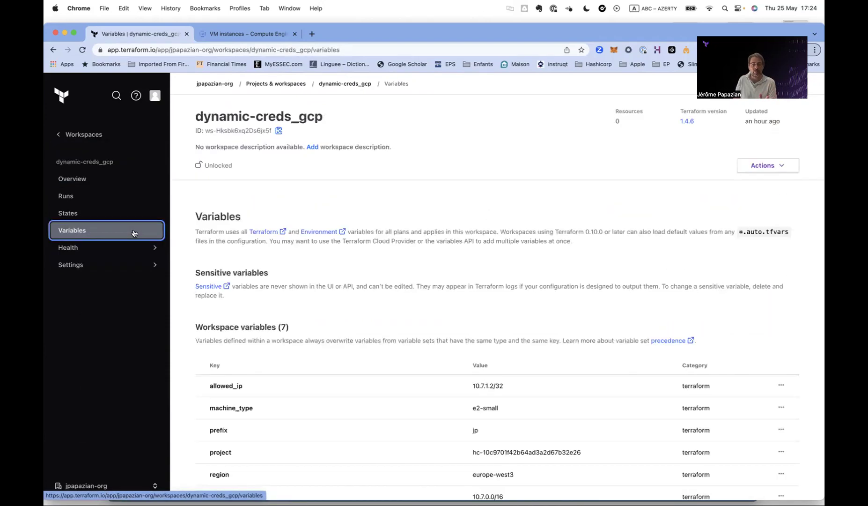
{"action": "scroll", "coordinate": [259, 274], "scroll_direction": "down", "scroll_amount": 3}
{"action": "scroll", "coordinate": [260, 277], "scroll_direction": "down", "scroll_amount": 7}
{"action": "scroll", "coordinate": [260, 277], "scroll_direction": "down", "scroll_amount": 2}
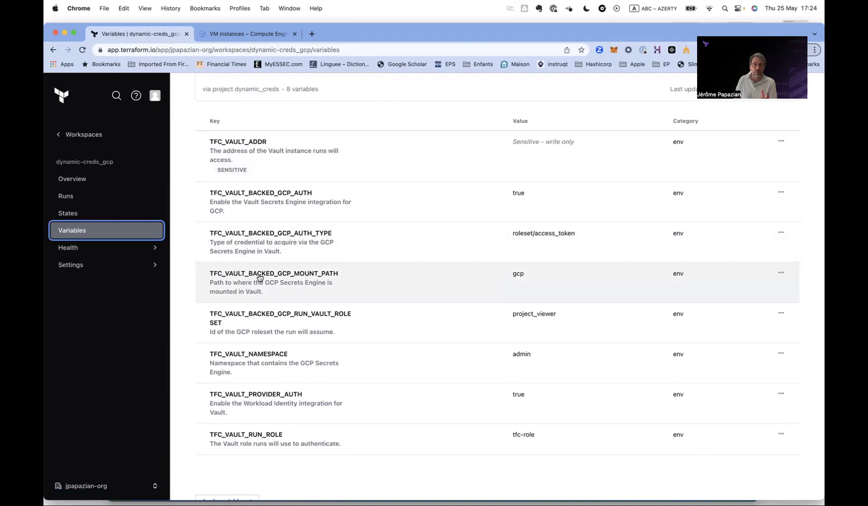
{"action": "scroll", "coordinate": [259, 277], "scroll_direction": "up", "scroll_amount": 10}
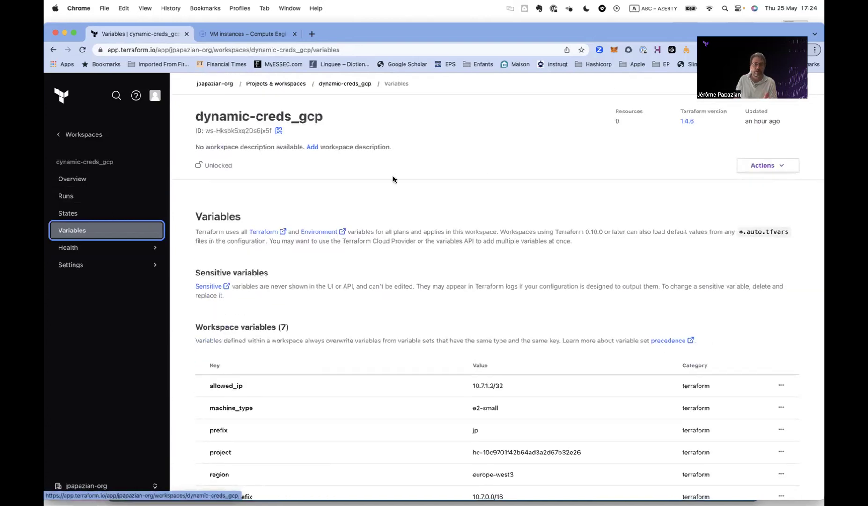
- Start a new plan and apply (standard) run in the workspace with the reason "test dynamic creds"
{"action": "left_click", "coordinate": [766, 166]}
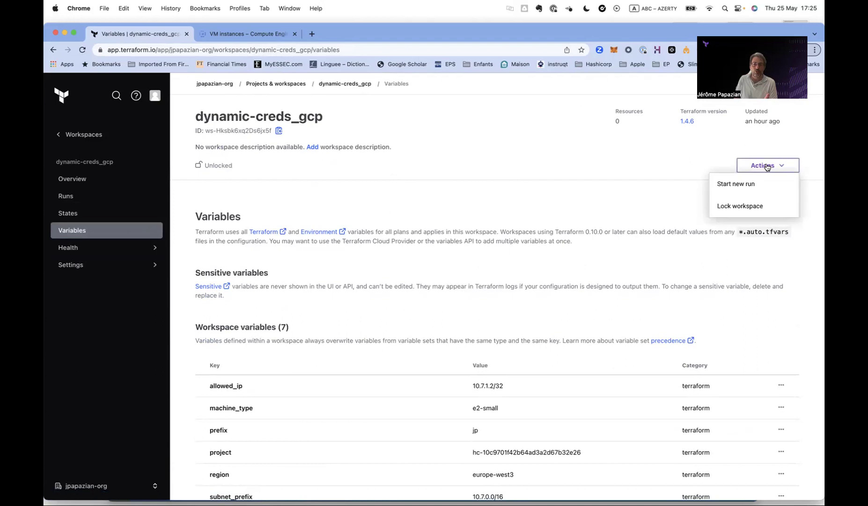
{"action": "left_click", "coordinate": [745, 184]}
{"action": "left_click", "coordinate": [368, 272]}
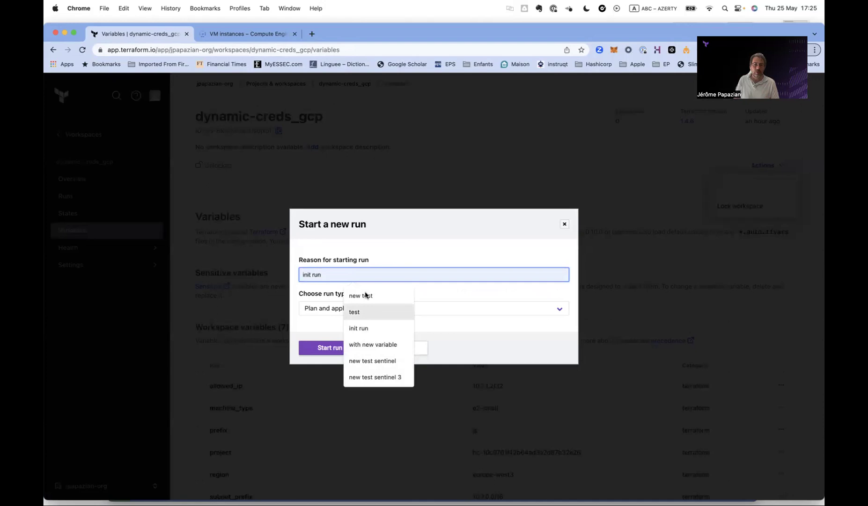
{"action": "type", "text": "test"}
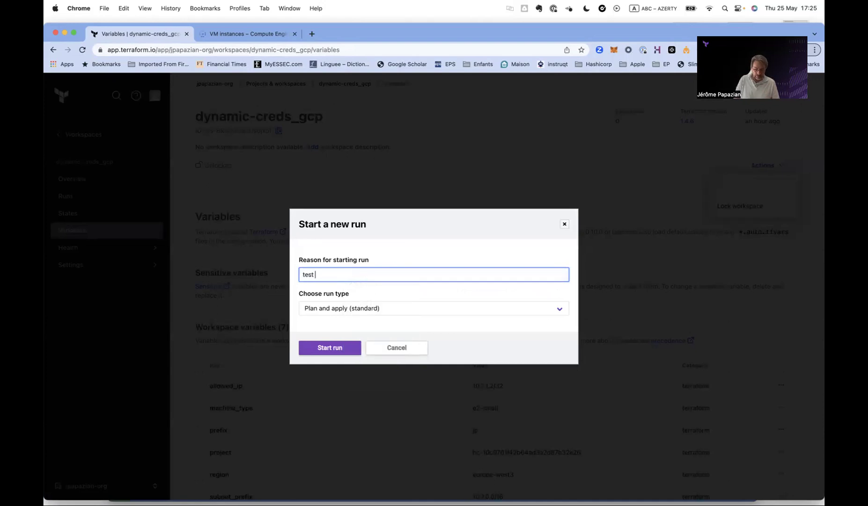
{"action": "type", "text": " dynamic creds"}
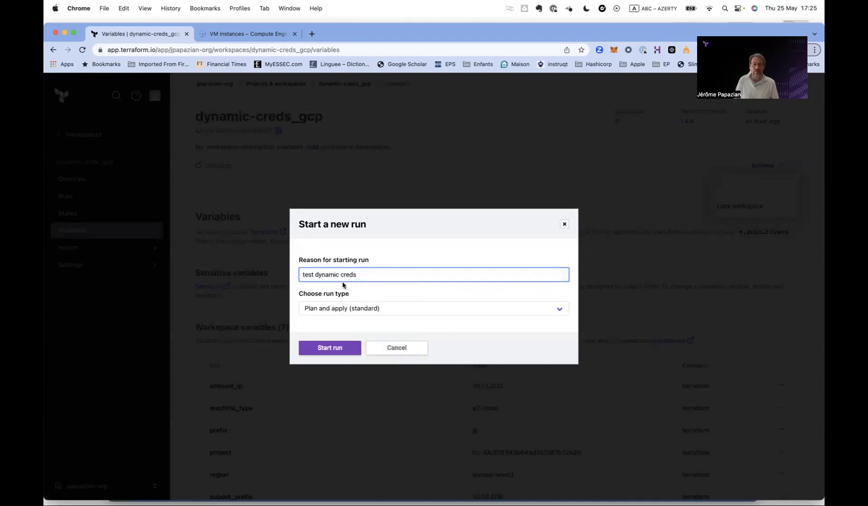
{"action": "left_click", "coordinate": [331, 347]}
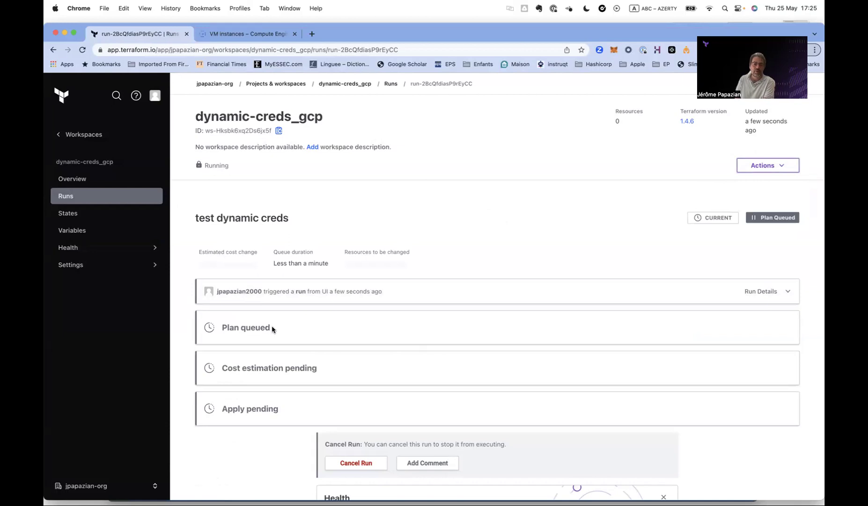
- Review the finished plan's resources and cost estimation, and confirm the plan to apply it without a comment
{"action": "scroll", "coordinate": [271, 329], "scroll_direction": "down", "scroll_amount": 4}
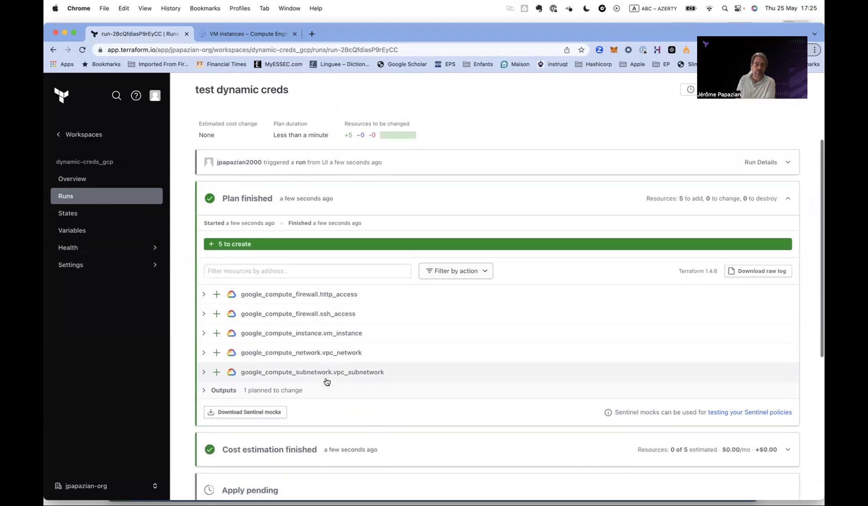
{"action": "scroll", "coordinate": [326, 382], "scroll_direction": "down", "scroll_amount": 5}
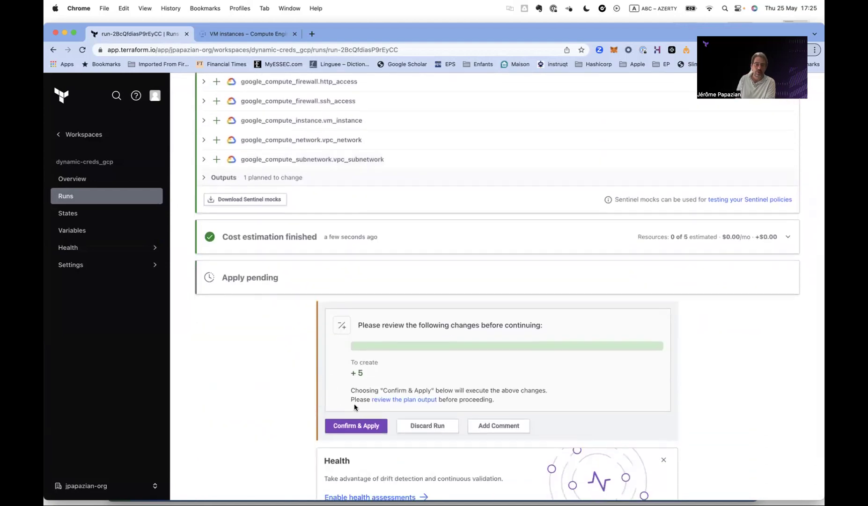
{"action": "left_click", "coordinate": [356, 425]}
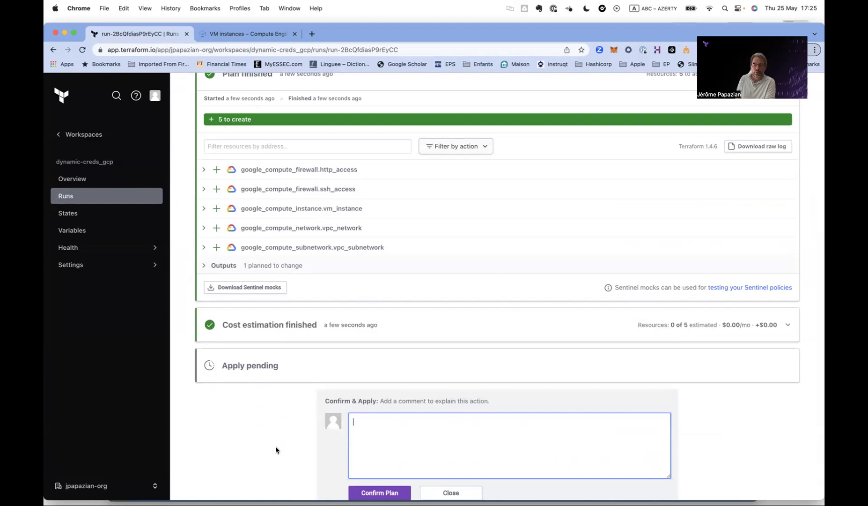
{"action": "scroll", "coordinate": [275, 450], "scroll_direction": "down", "scroll_amount": 2}
{"action": "left_click", "coordinate": [382, 397]}
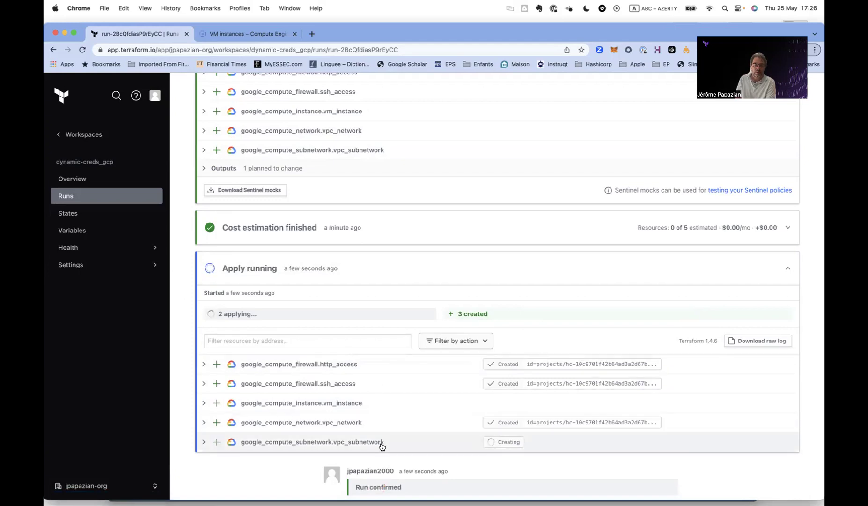
- Refresh the VM instances list in Google Cloud to check for the new instance, and return to the Terraform run
{"action": "left_click", "coordinate": [260, 35]}
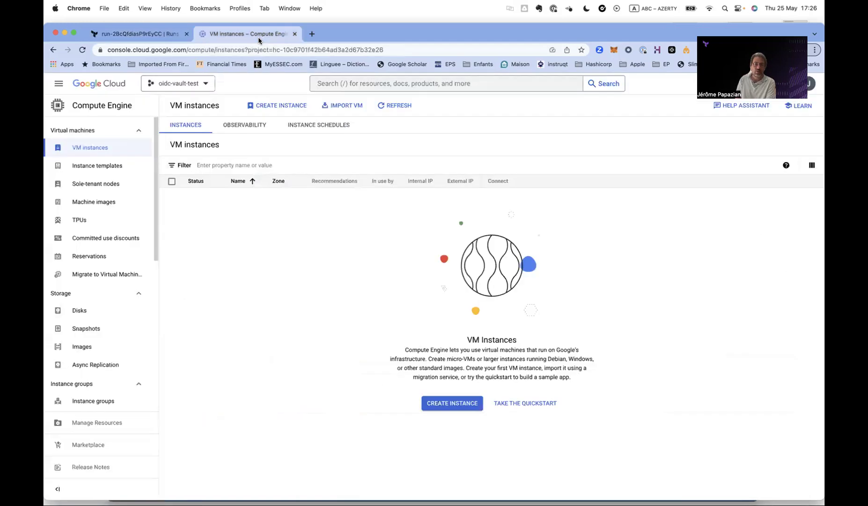
{"action": "left_click", "coordinate": [395, 107]}
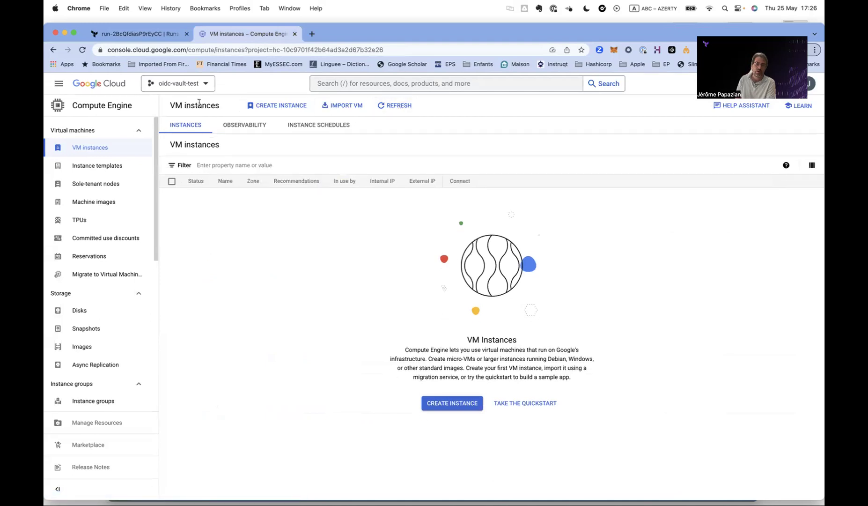
{"action": "left_click", "coordinate": [131, 32]}
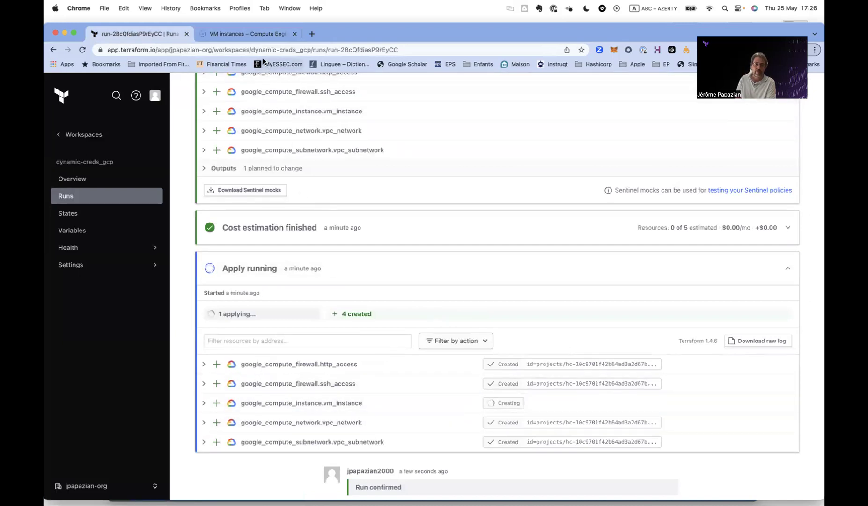
- Recheck the refreshed VM instances list in Google Cloud, and review the apply's created resources and outputs in the Terraform run
{"action": "left_click", "coordinate": [243, 35]}
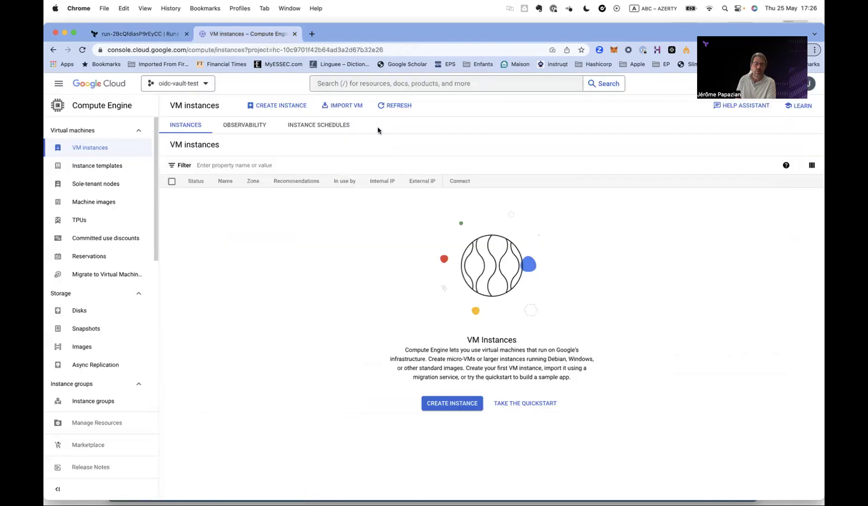
{"action": "left_click", "coordinate": [396, 107]}
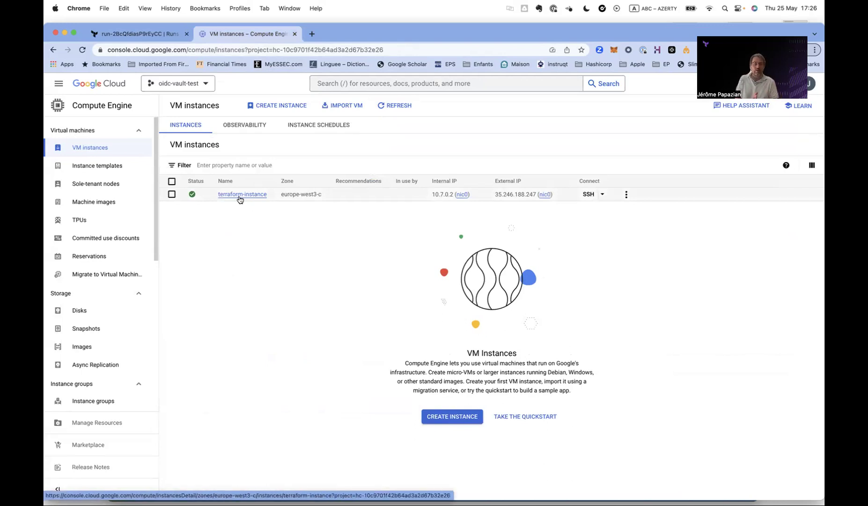
{"action": "left_click", "coordinate": [138, 35]}
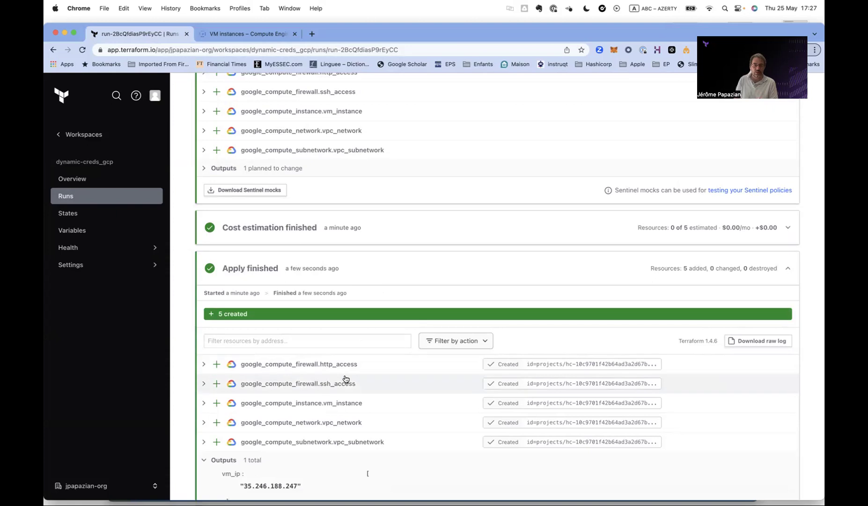
{"action": "scroll", "coordinate": [345, 382], "scroll_direction": "down", "scroll_amount": 3}
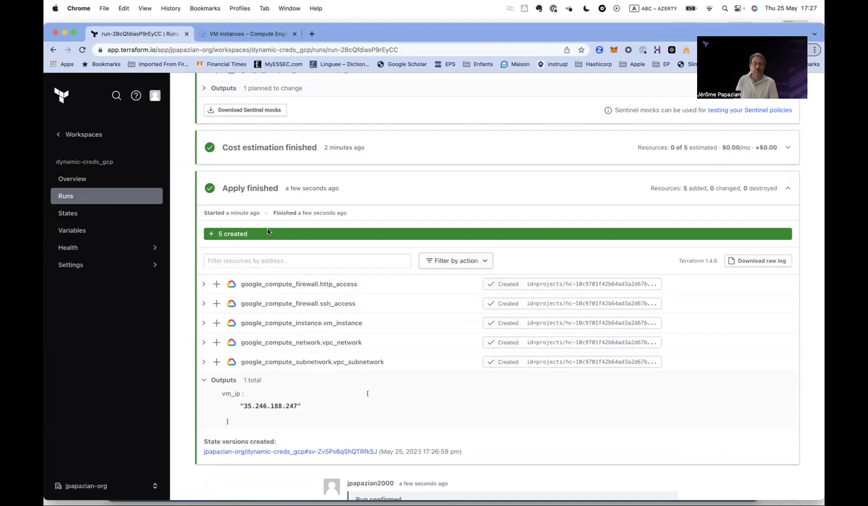
{"action": "key", "text": "ctrl+Left"}
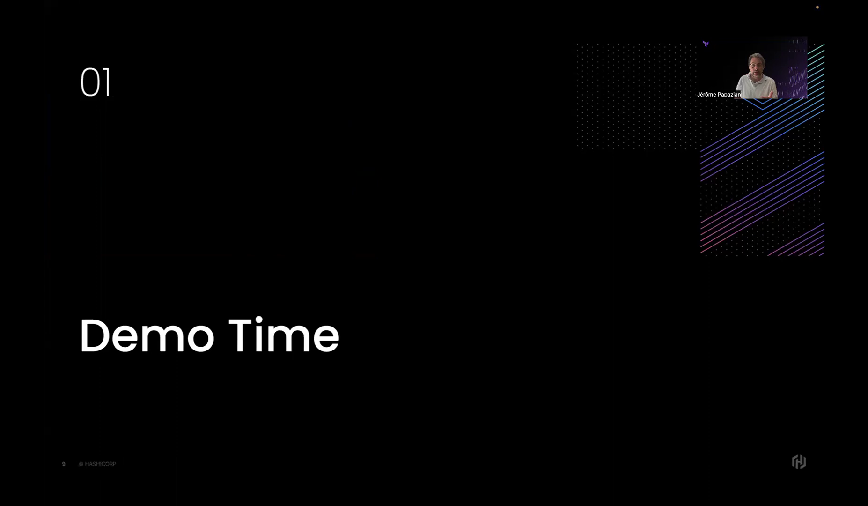
{"action": "key", "text": "Right"}
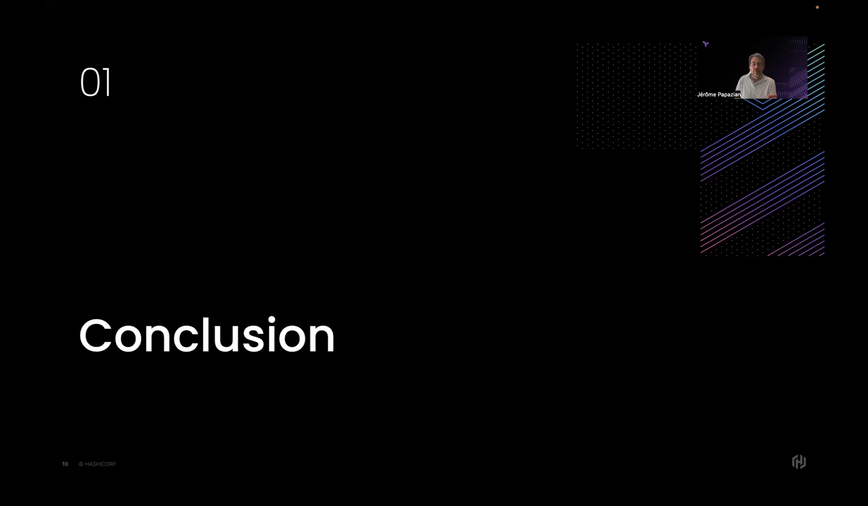
{"action": "key", "text": "Right"}
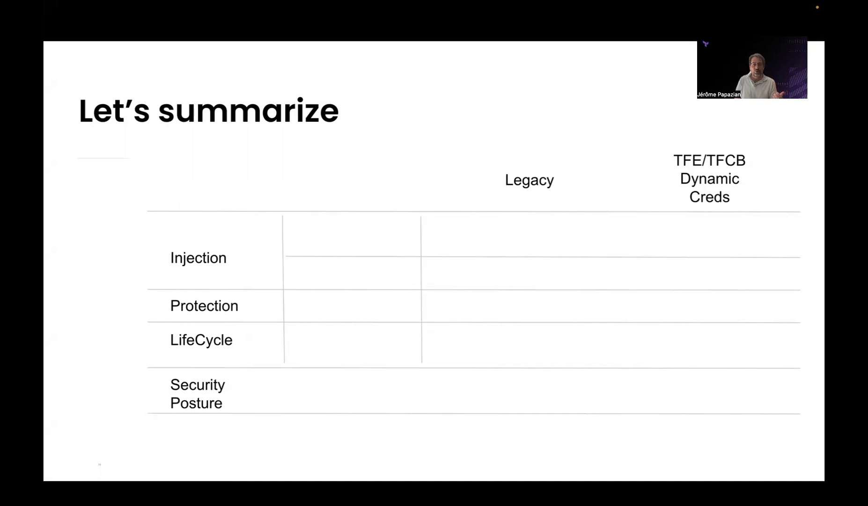
{"action": "key", "text": "Right"}
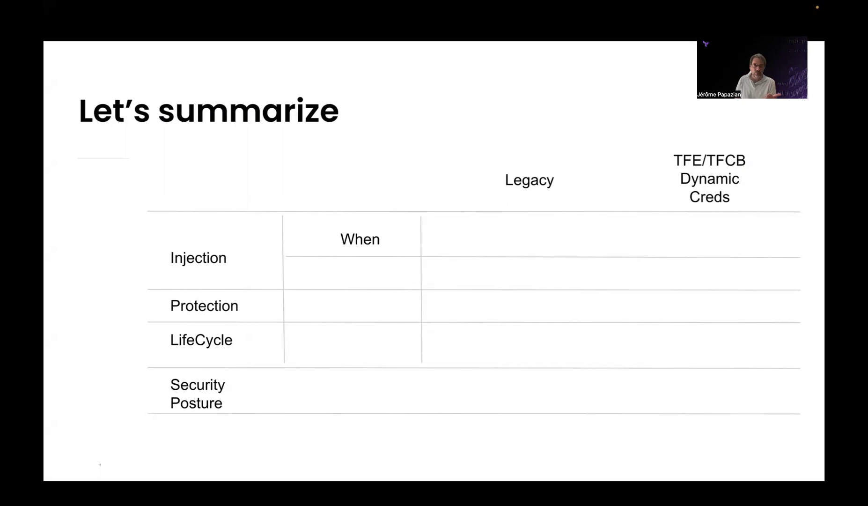
{"action": "key", "text": "Right"}
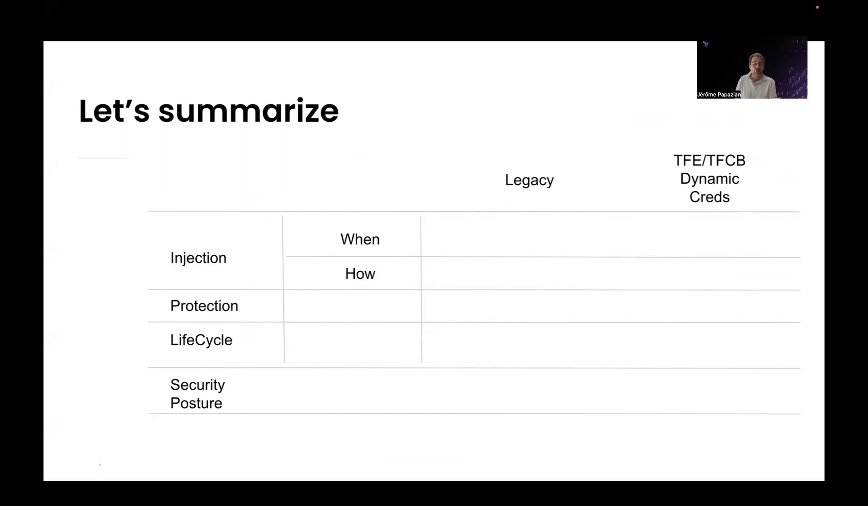
{"action": "key", "text": "Right"}
{"action": "key", "text": "Right"}
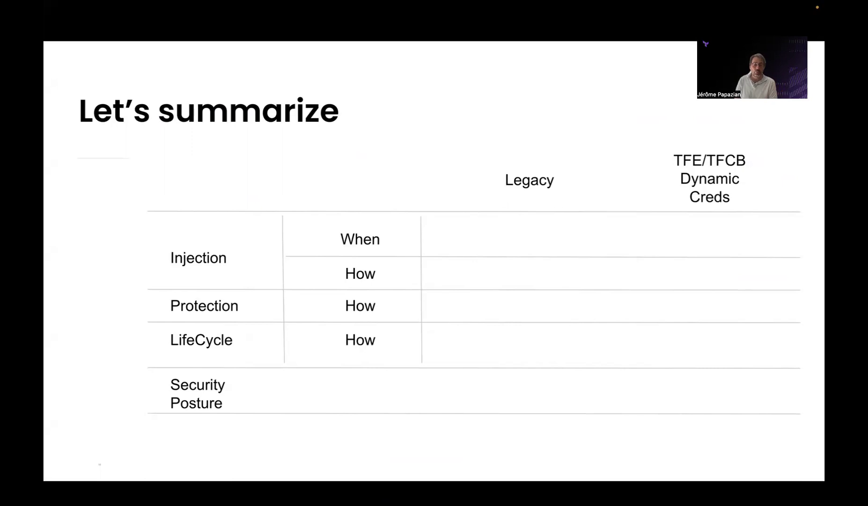
{"action": "key", "text": "Right"}
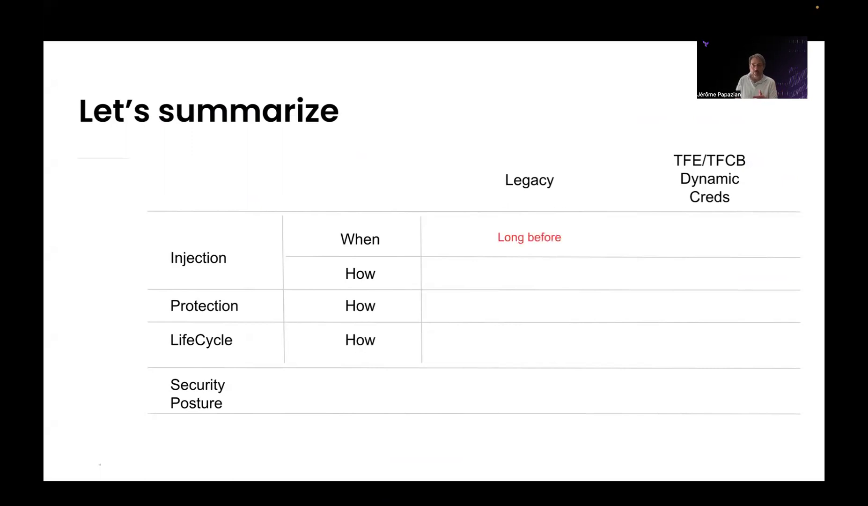